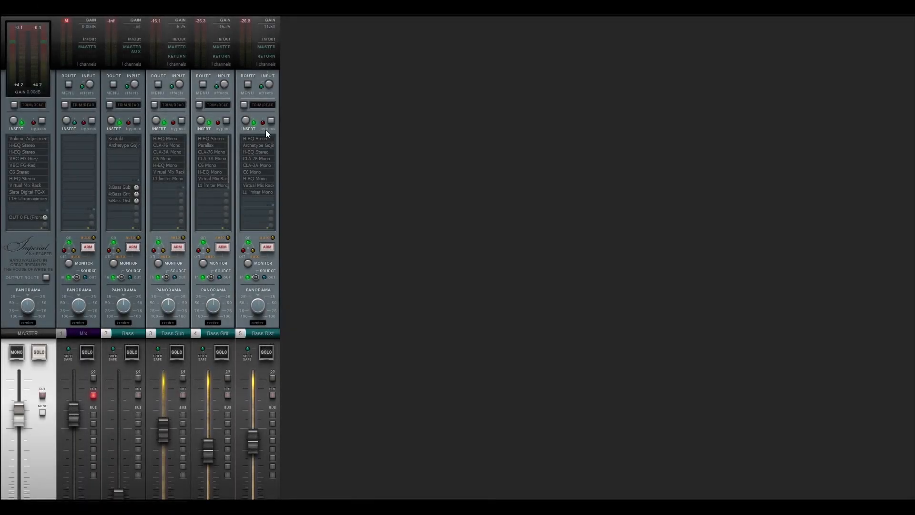
- Bypass the effect chains on the Bass Sub, Bass Grit and Bass Dist tracks, and view the Bass track's Kontakt instrument
click(270, 121)
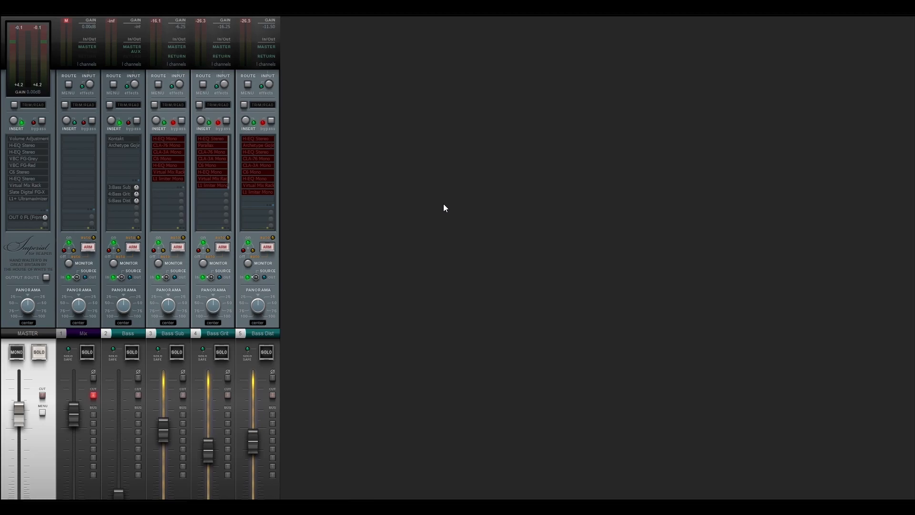
click(443, 204)
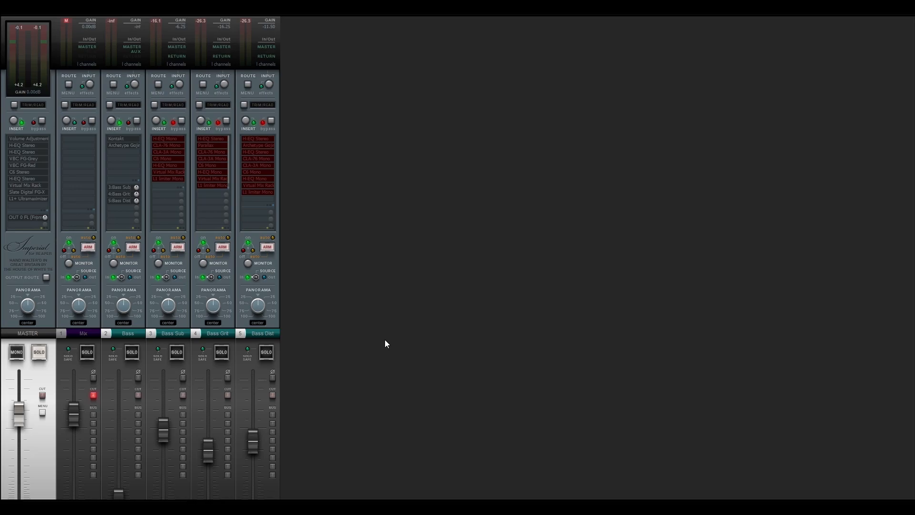
click(128, 334)
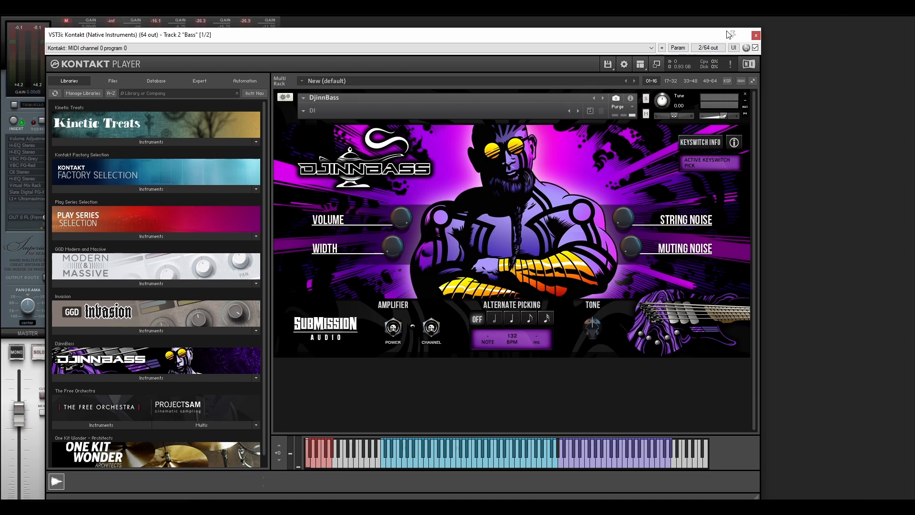
click(756, 35)
- Solo the Bass Sub track, re-enable its first H-EQ Mono plug-in and review the EQ settings
click(174, 333)
click(177, 352)
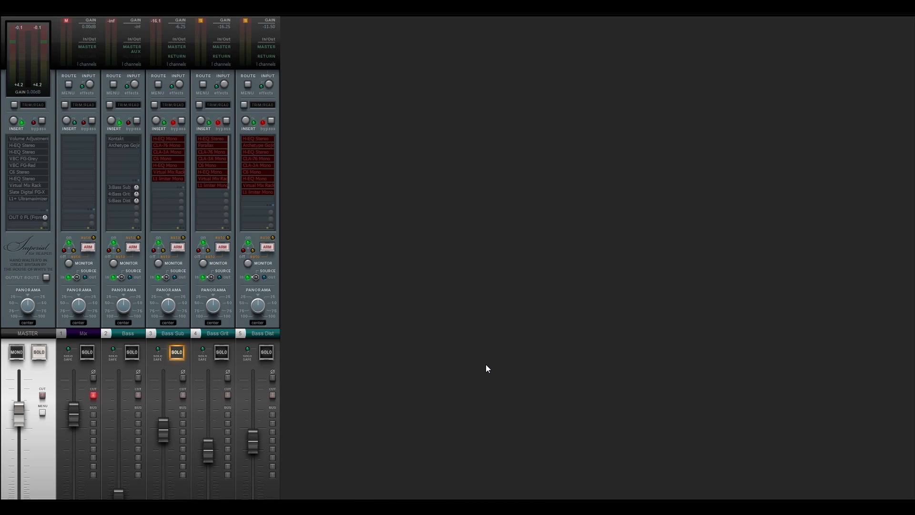
click(176, 139)
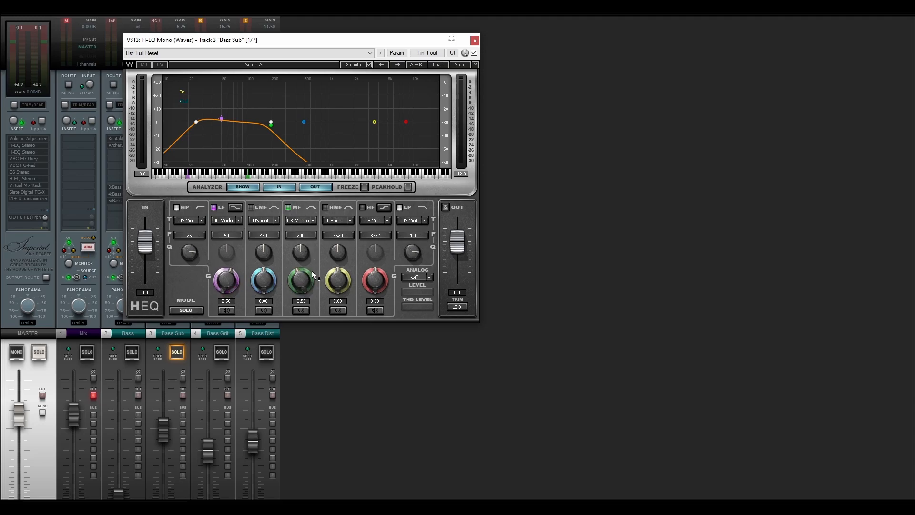
click(475, 40)
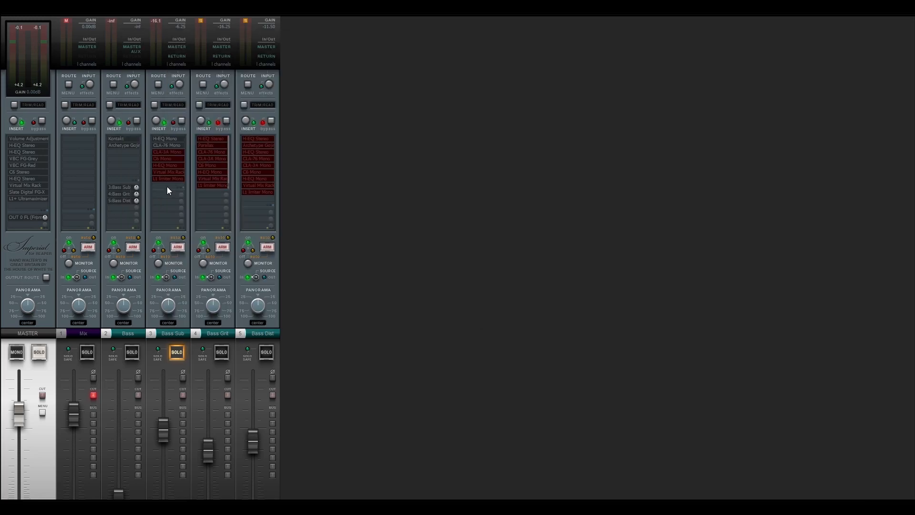
- Re-enable the CLA-76 Mono and CLA-3A Mono compressors on the Bass Sub track and review their settings
double_click(173, 146)
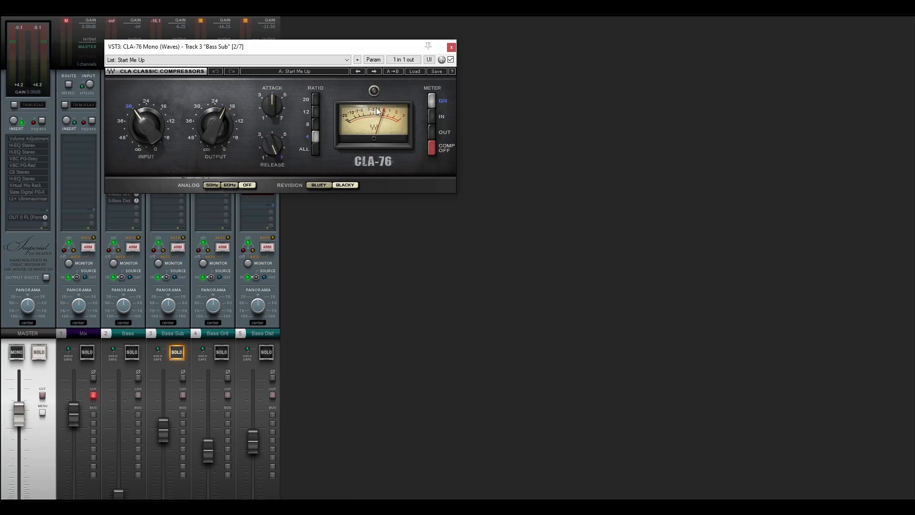
click(453, 47)
click(167, 152)
drag(181, 36, 363, 57)
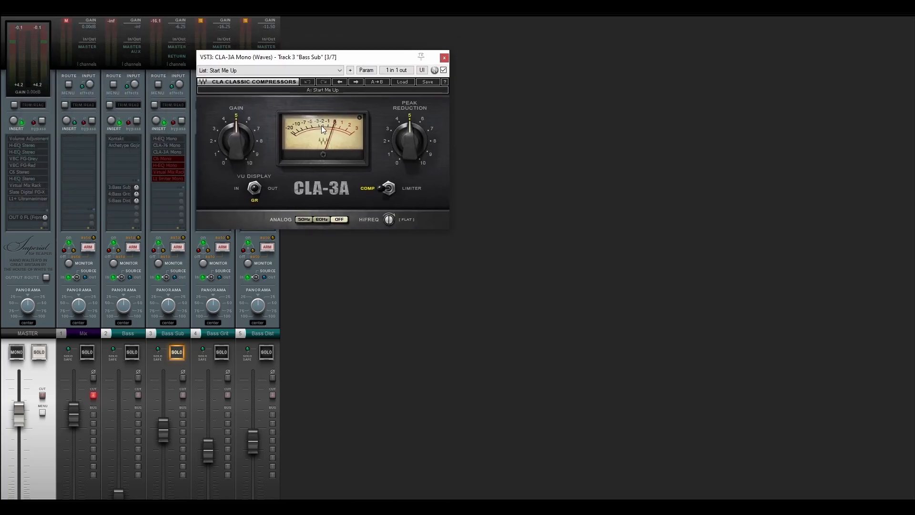
click(444, 57)
- Re-enable the C6 Mono and second H-EQ Mono on the Bass Sub track and review their settings
click(162, 159)
drag(278, 36, 430, 51)
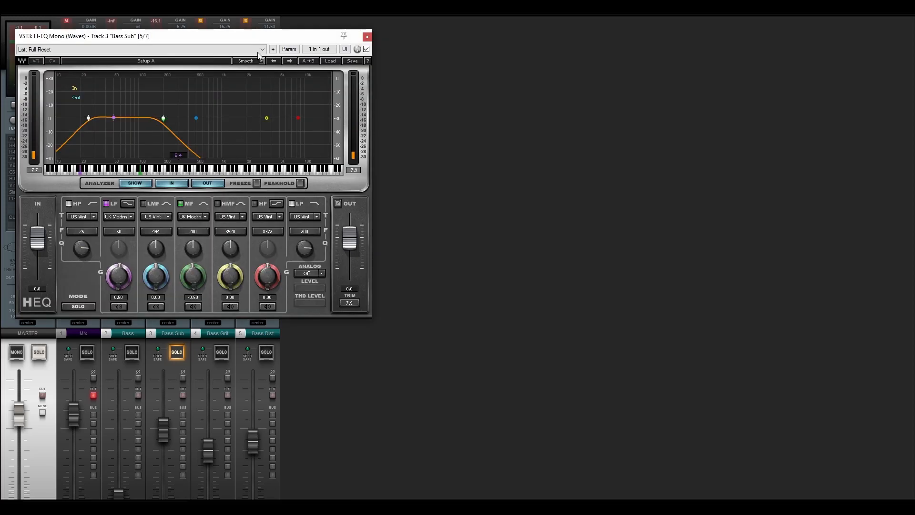
drag(284, 34, 553, 32)
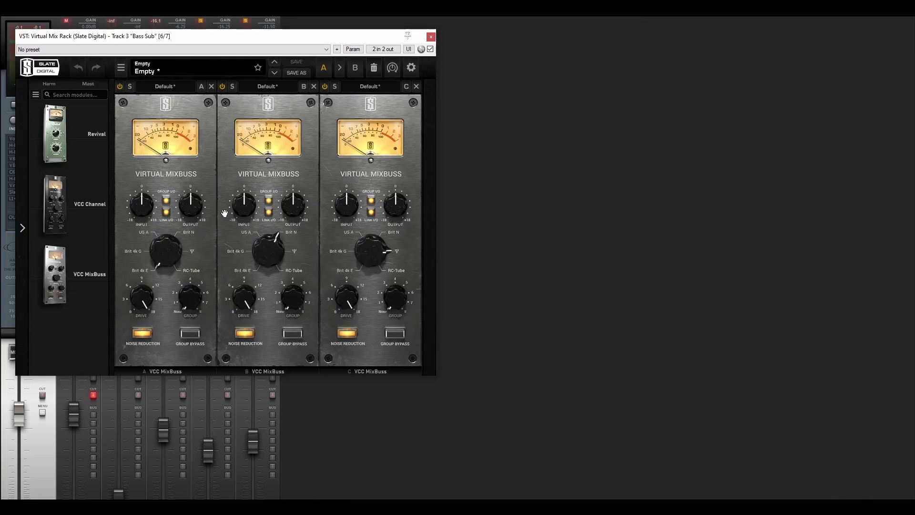
- Finish reviewing the re-enabled Virtual Mix Rack and L1 limiter Mono on Bass Sub, and play back the soloed track
click(432, 38)
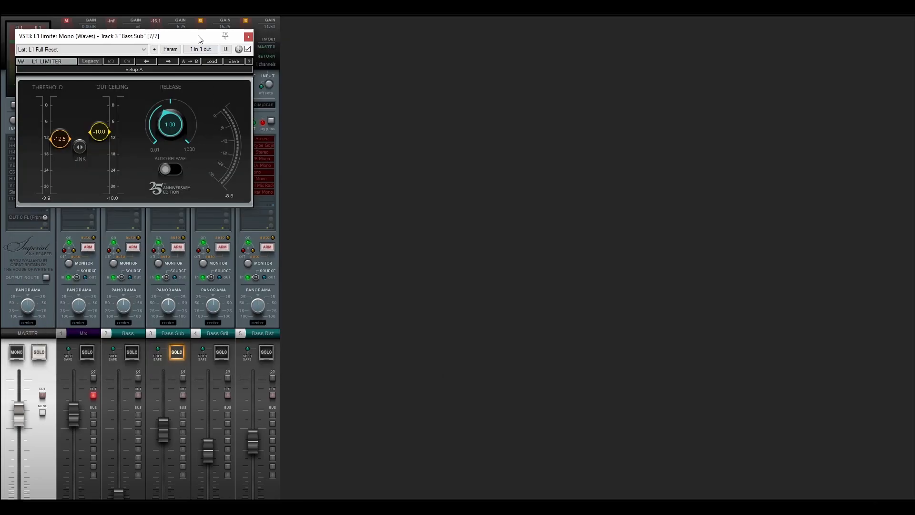
click(248, 36)
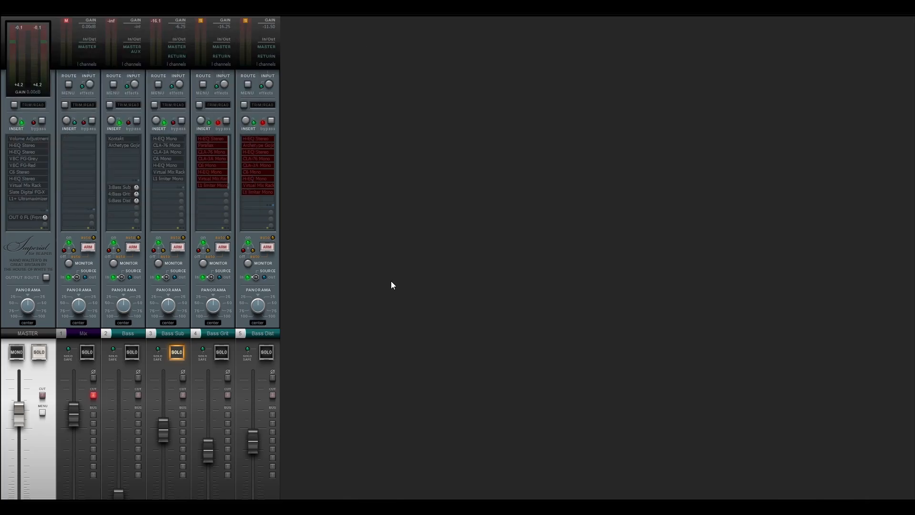
key(space)
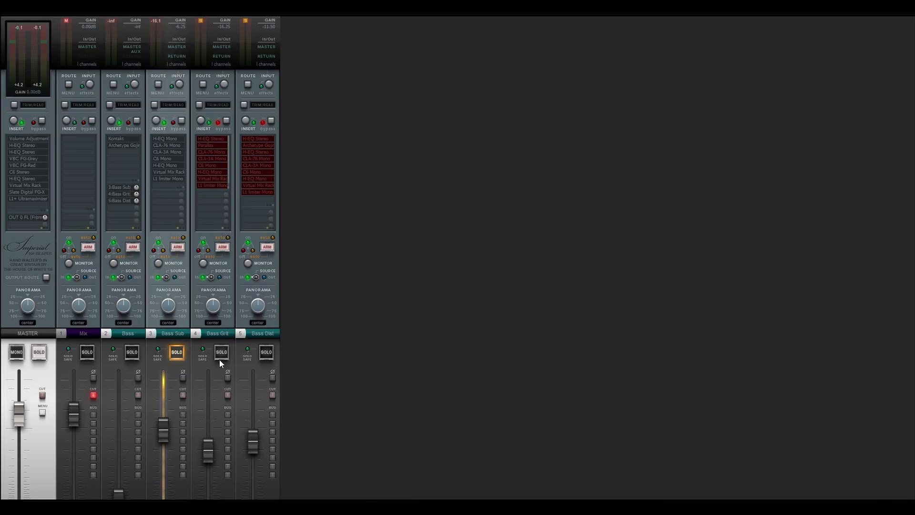
- Solo only the Bass Grit track and turn its effect chain back on with every plug-in except H-EQ Stereo bypassed
click(221, 353)
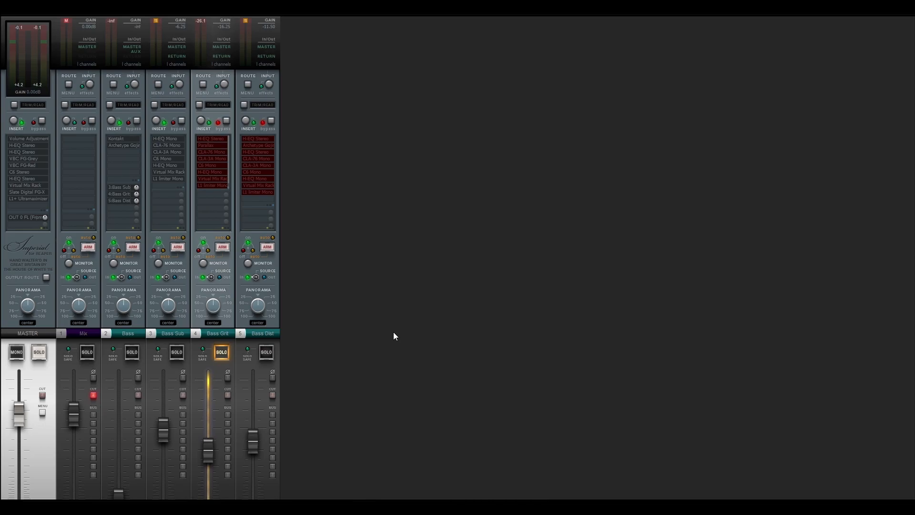
click(214, 185)
shift+click(214, 179)
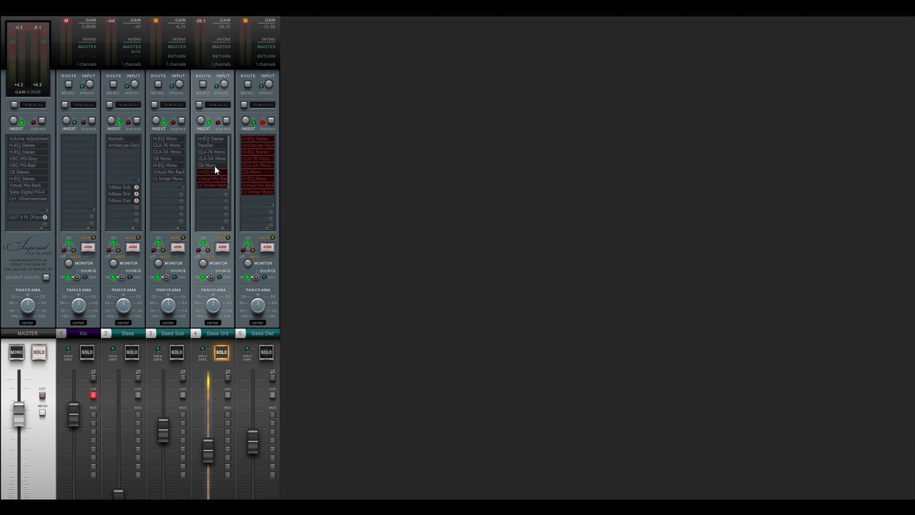
shift+click(206, 145)
- Review the H-EQ Stereo curve on the Bass Grit track, and re-enable and open the Parallax plug-in
drag(637, 45, 557, 32)
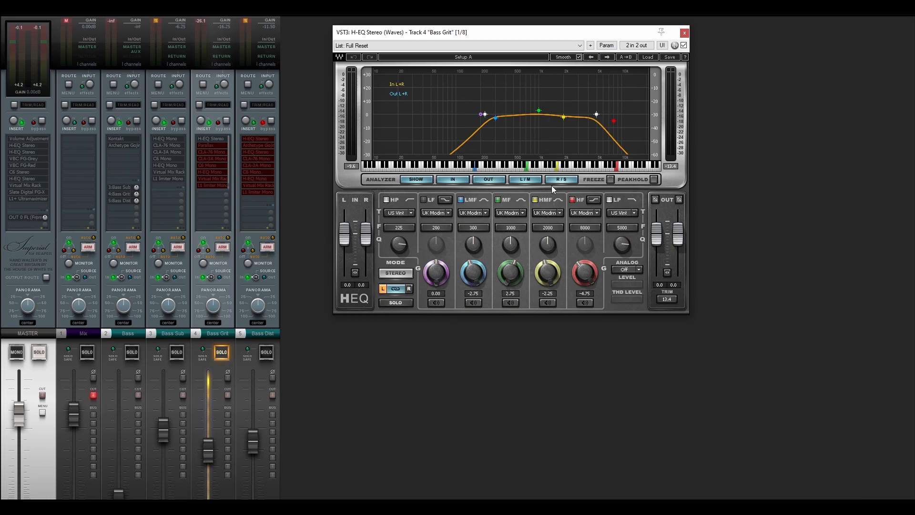
click(685, 33)
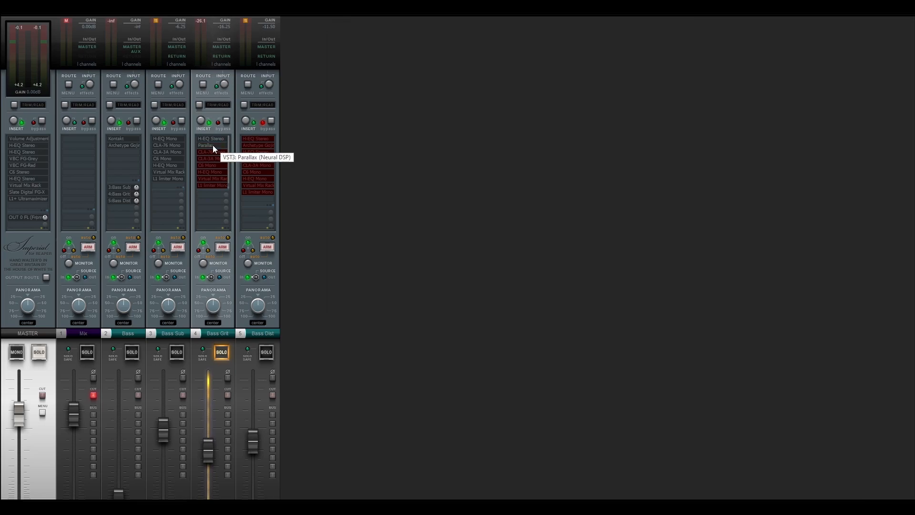
click(213, 144)
drag(332, 40, 604, 31)
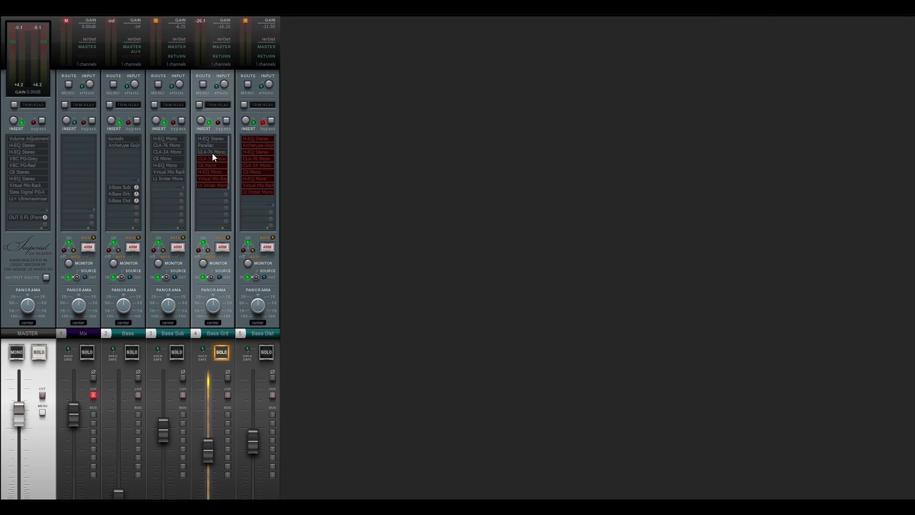
- Re-enable the CLA-76 Mono compressor on the Bass Grit track and review its settings
shift+click(213, 153)
click(217, 150)
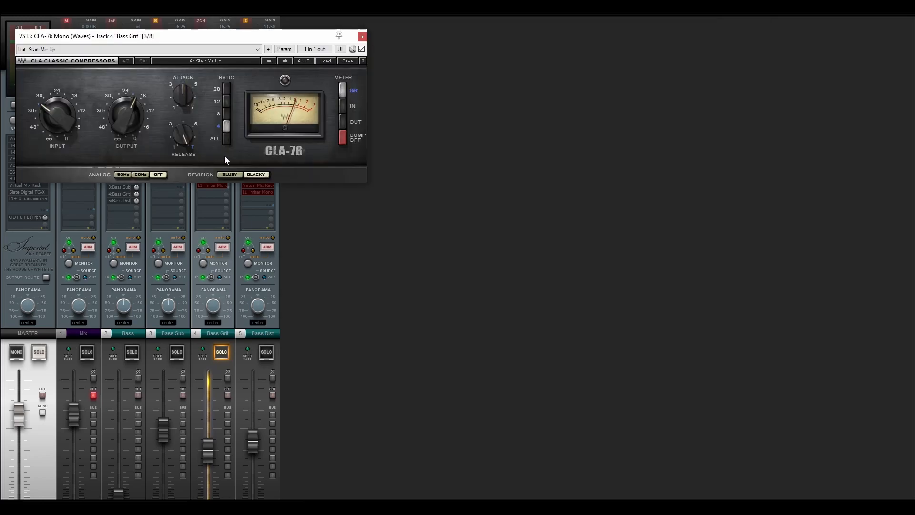
drag(276, 37, 546, 35)
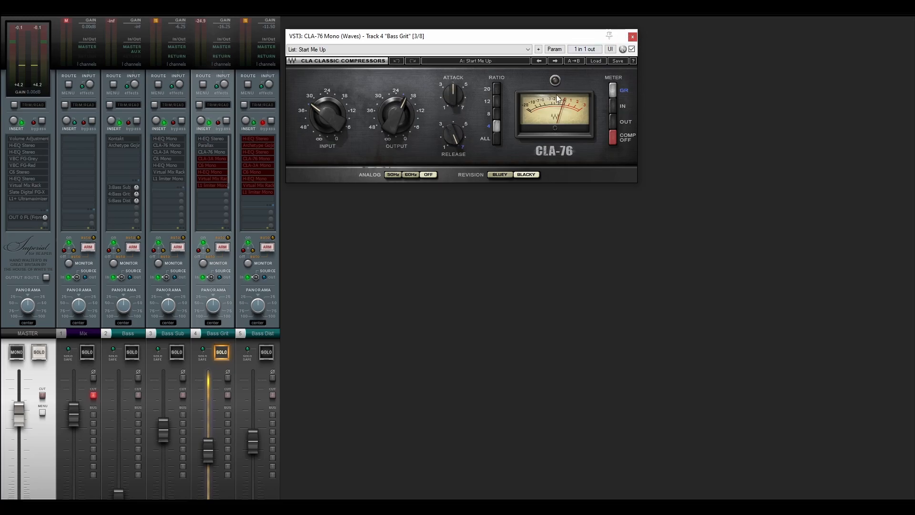
click(632, 38)
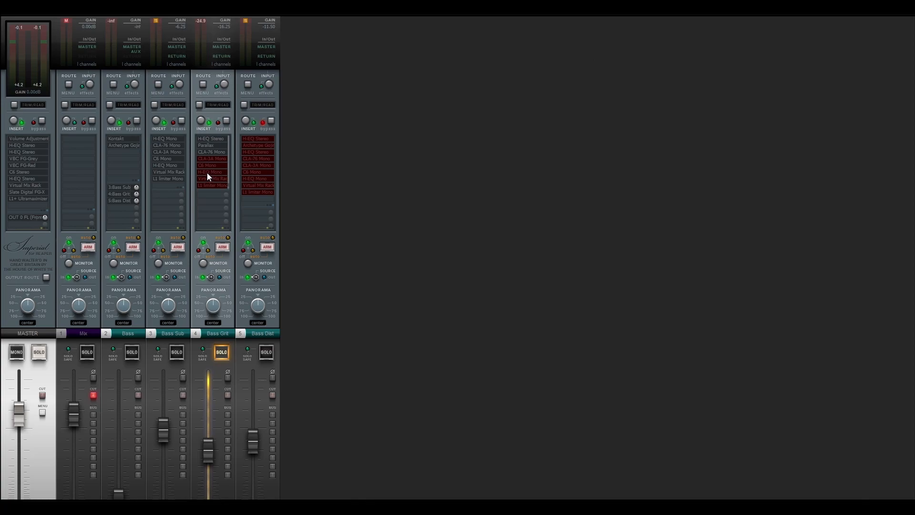
- Re-enable the CLA-3A Mono, C6 Mono and H-EQ Mono on the Bass Grit track and review their settings
click(218, 158)
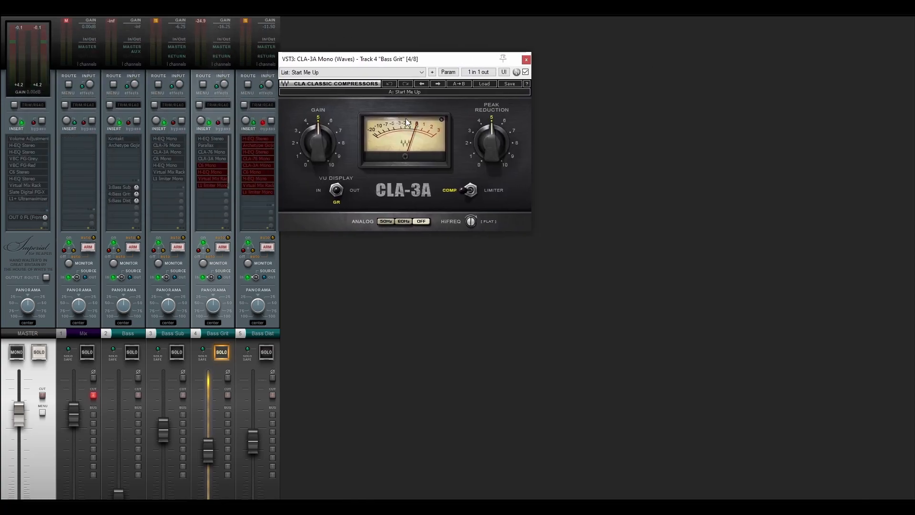
click(526, 59)
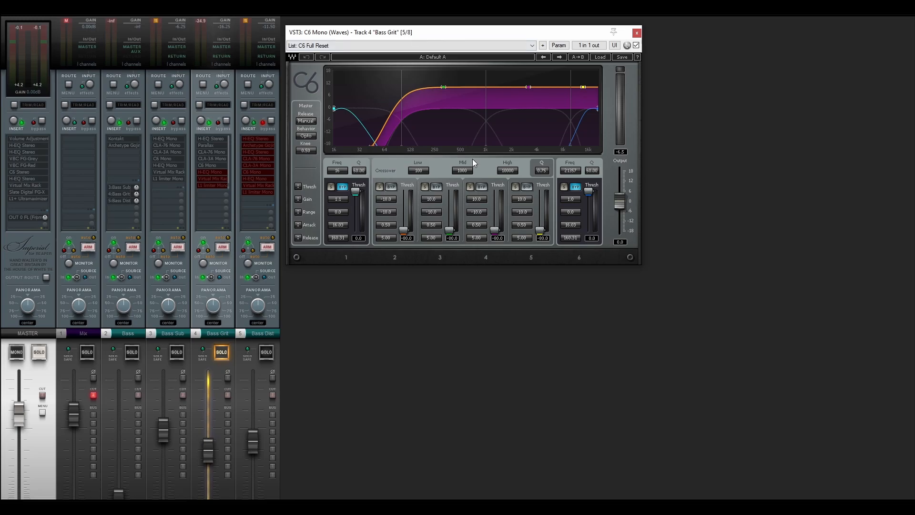
drag(433, 56, 574, 36)
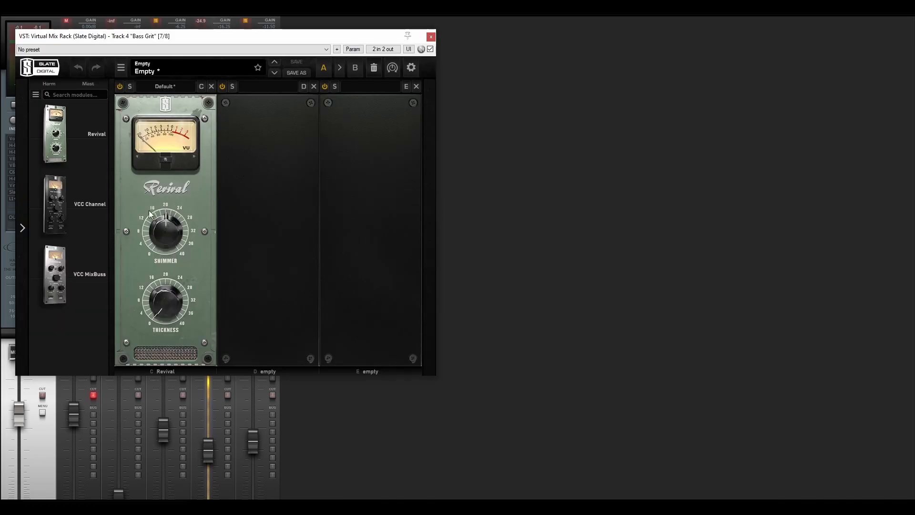
- Finish reviewing the re-enabled Virtual Mix Rack and L1 limiter Mono on Bass Grit, and play back the soloed track
click(431, 37)
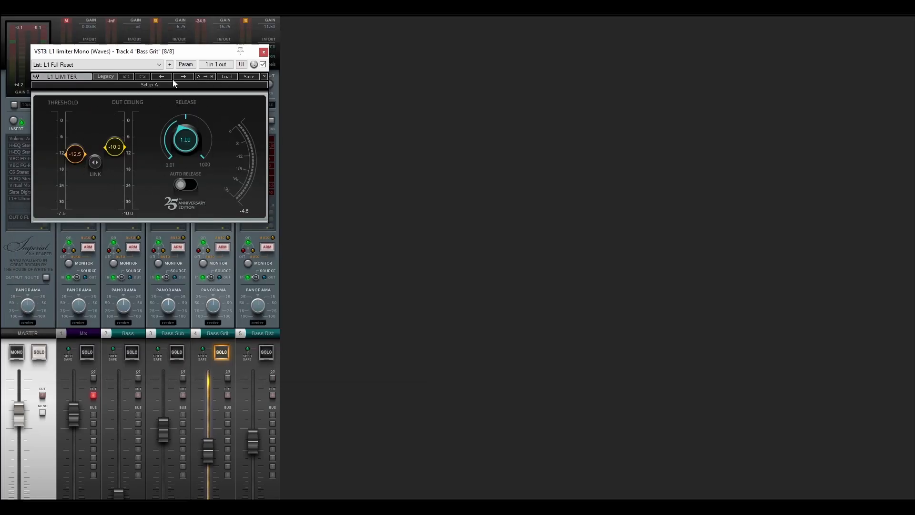
click(263, 51)
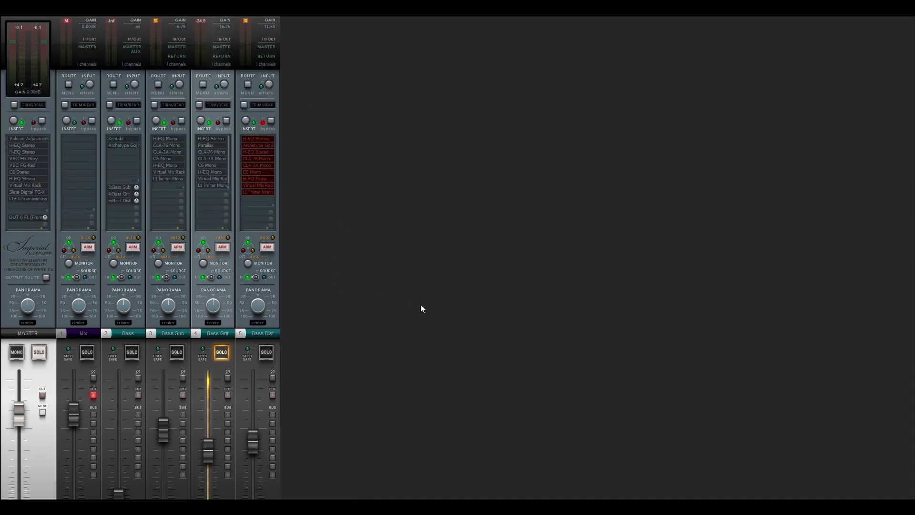
key(space)
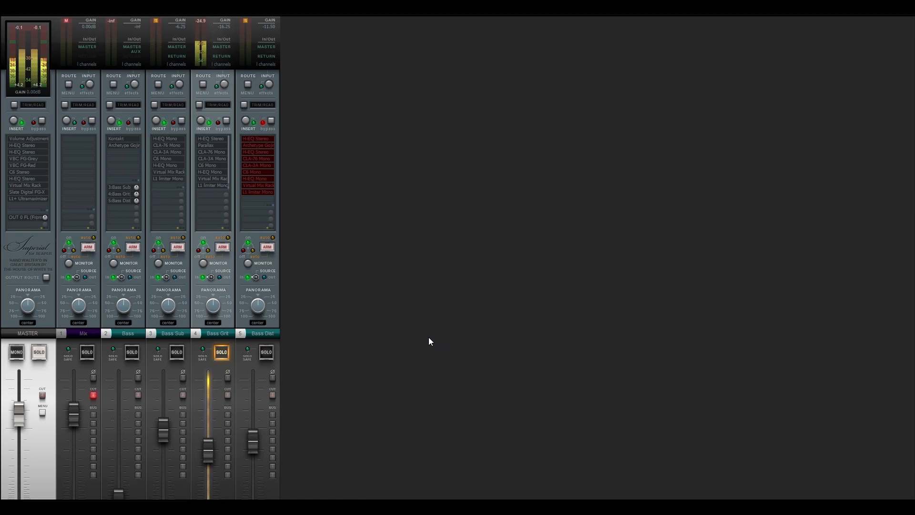
- Solo only the Bass Dist track, turn its effect chain on with just the first H-EQ Stereo active, and review that EQ
click(266, 352)
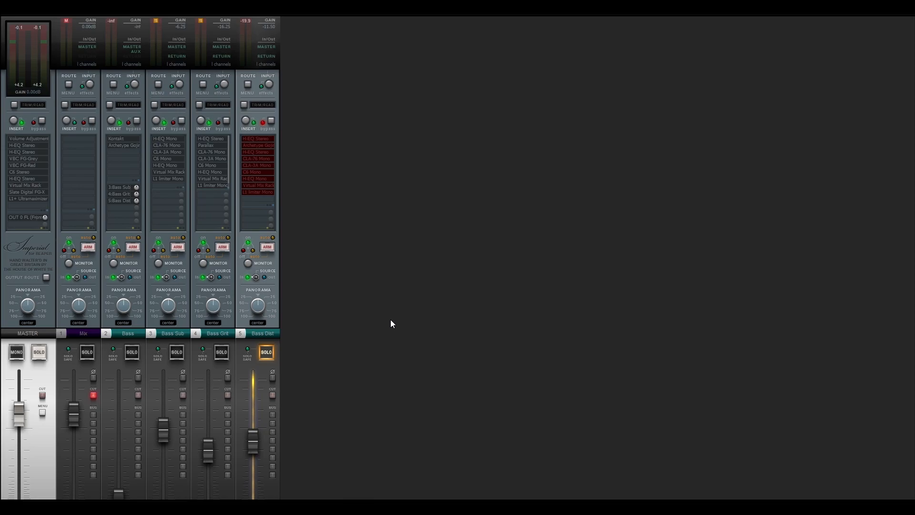
click(257, 192)
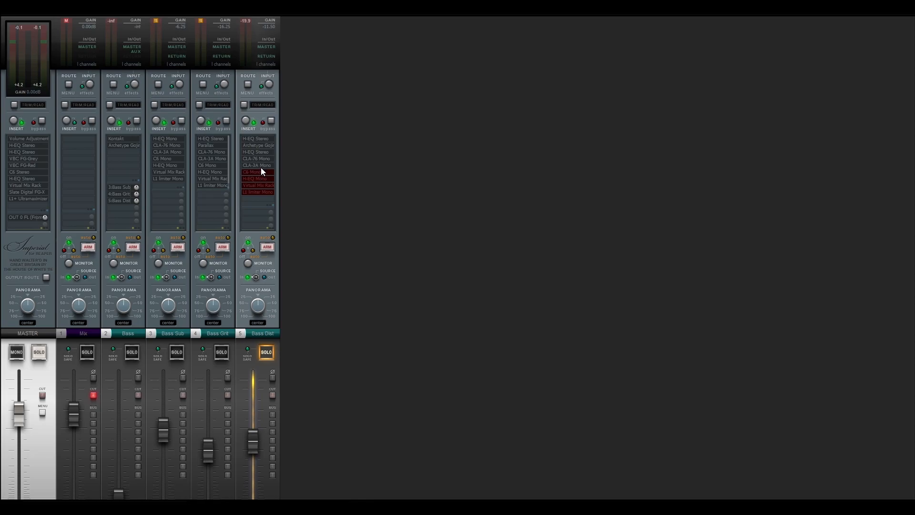
double_click(264, 137)
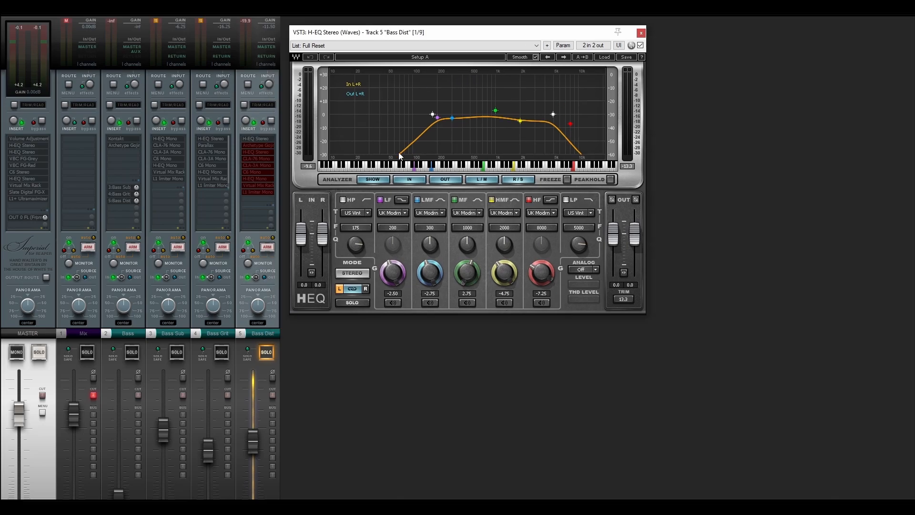
- Re-enable Archetype Gojira on the Bass Dist track and look over its amp and cabinet microphone settings
click(258, 144)
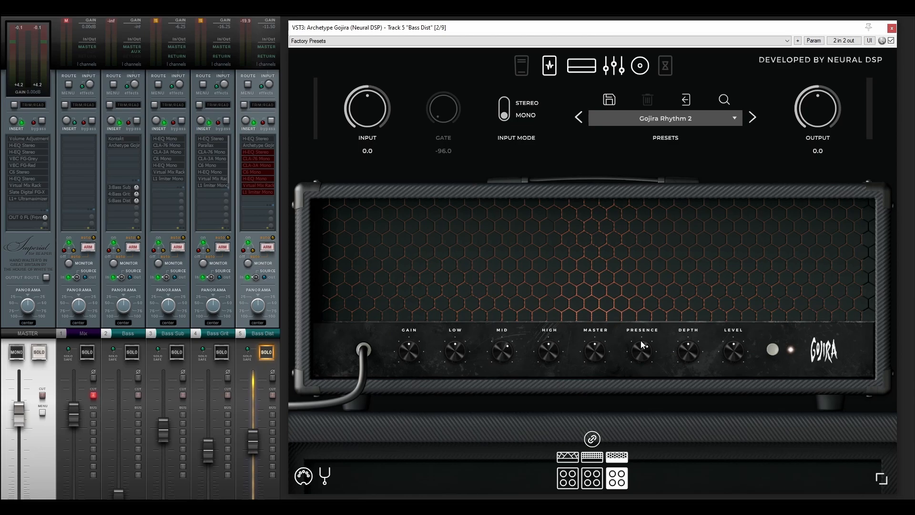
click(613, 66)
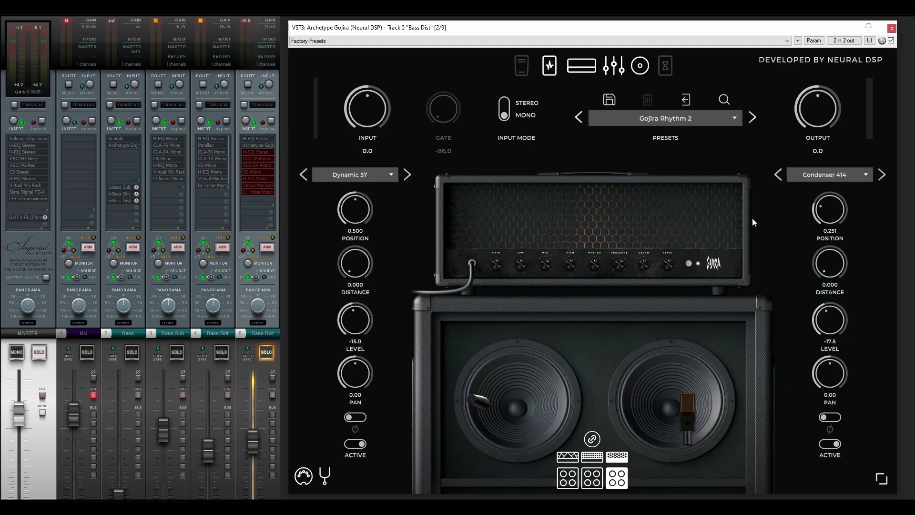
click(891, 28)
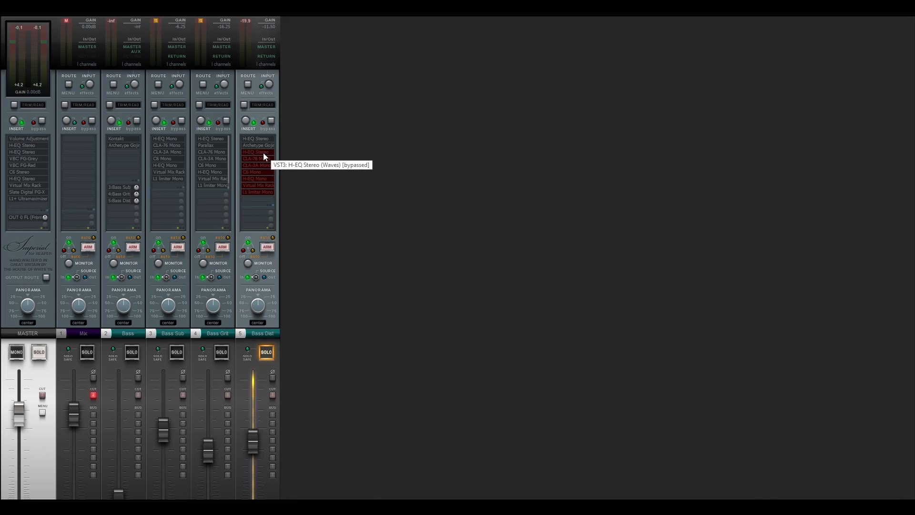
- Re-enable the second H-EQ Stereo on the Bass Dist track, after Archetype Gojira, and open its settings
shift+click(263, 153)
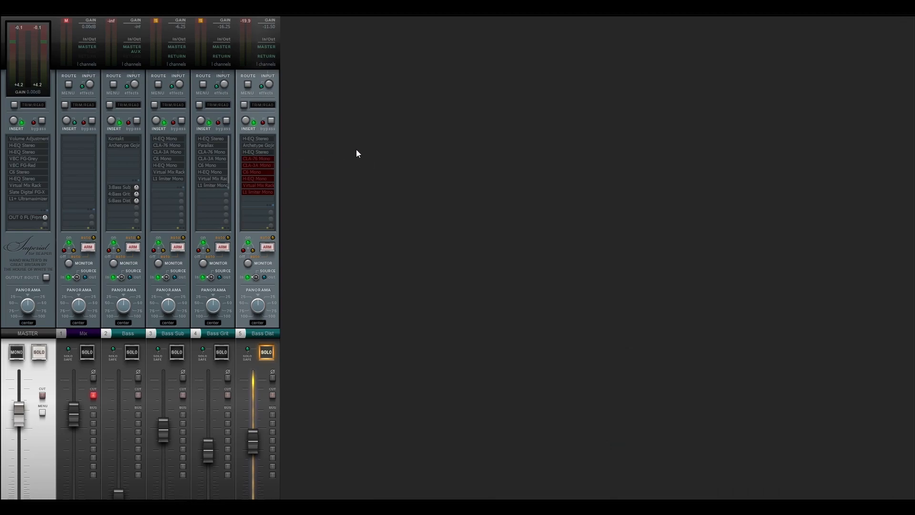
click(257, 152)
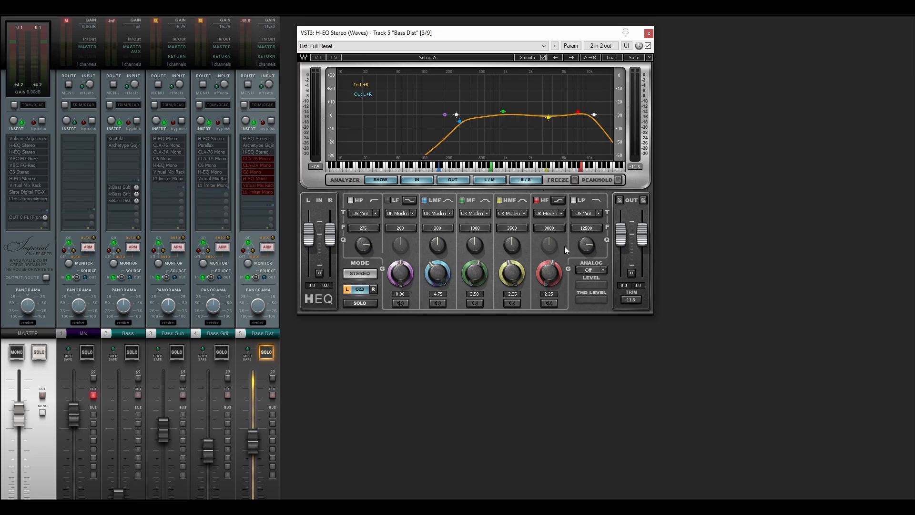
- Re-enable the CLA-76 Mono and CLA-3A Mono compressors on the Bass Dist track and review each one's settings
click(256, 158)
drag(311, 39, 587, 35)
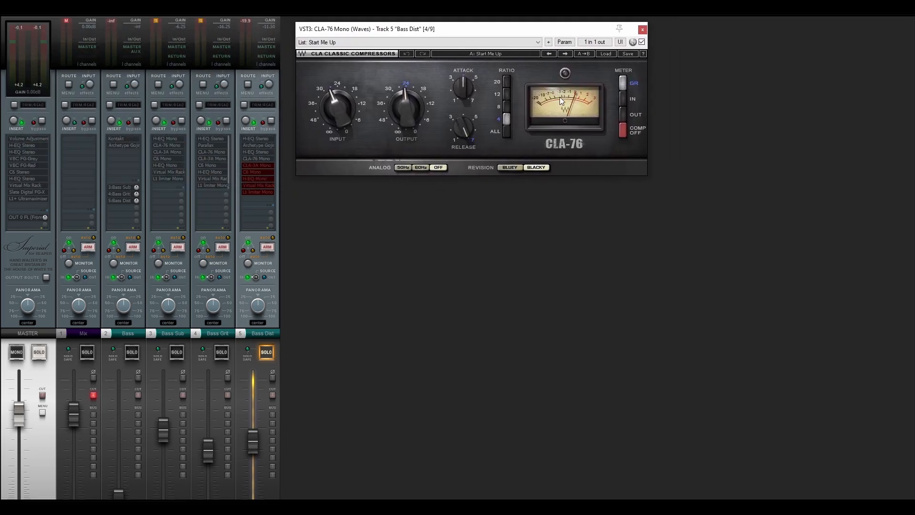
click(643, 29)
click(266, 167)
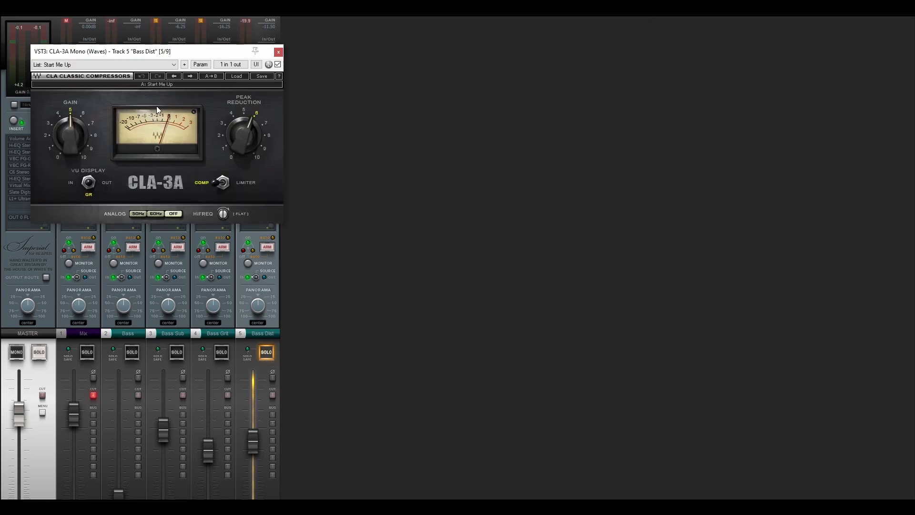
click(279, 51)
- Re-enable C6 Mono and H-EQ Mono on the Bass Dist track and look over their settings
click(259, 174)
click(397, 67)
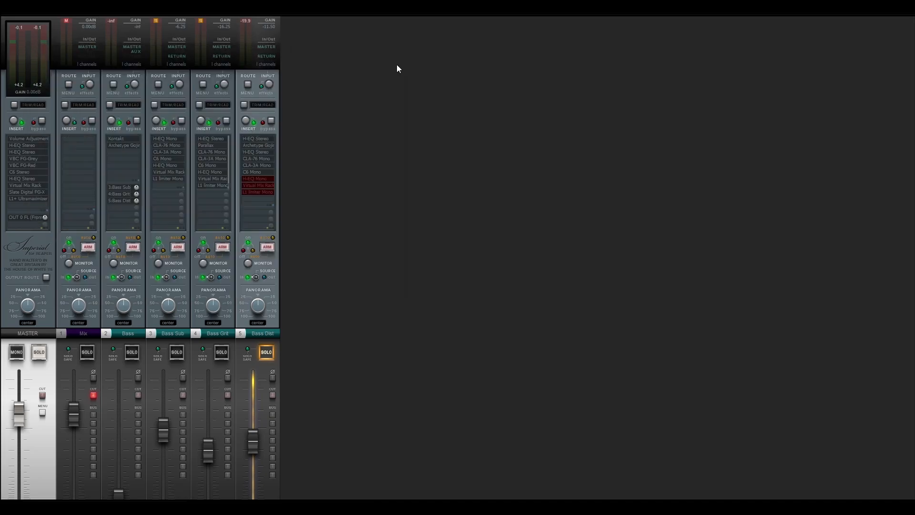
click(259, 180)
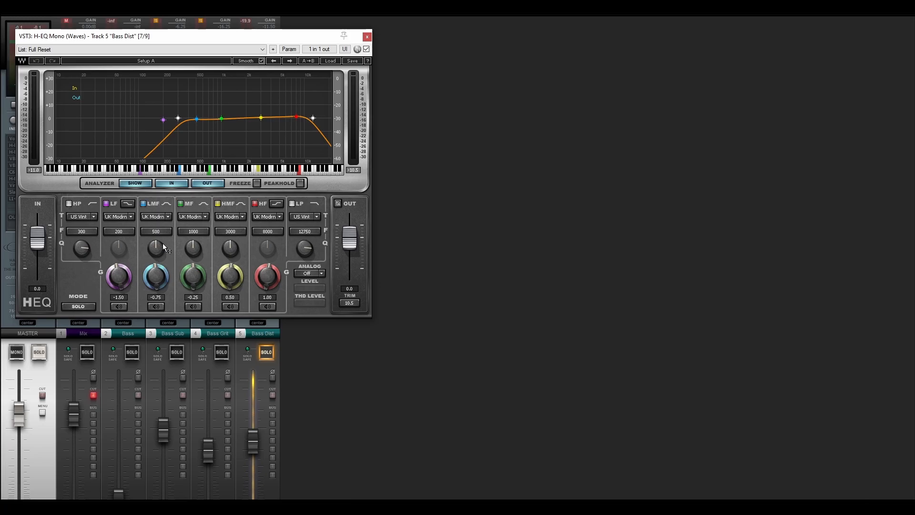
click(368, 37)
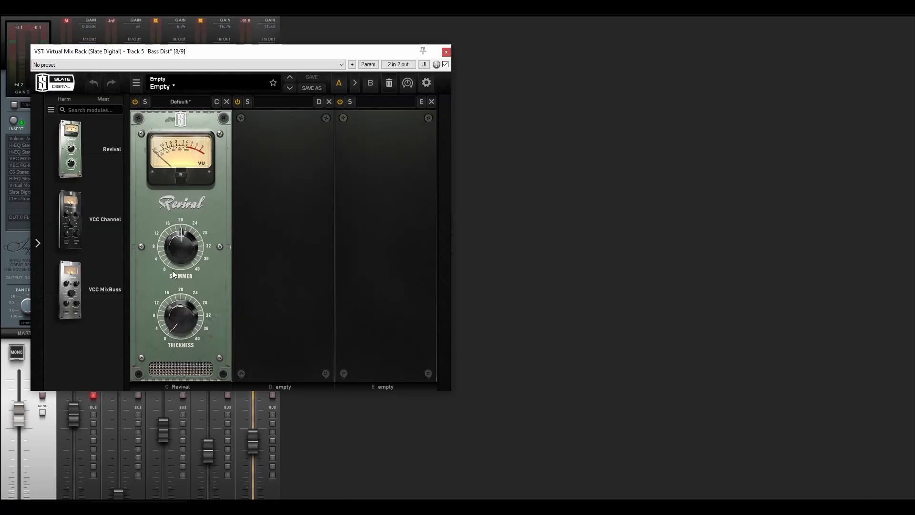
- Re-enable and review Virtual Mix Rack's Revival module and the L1 limiter Mono on Bass Dist, closing each plug-in window
click(446, 56)
click(265, 192)
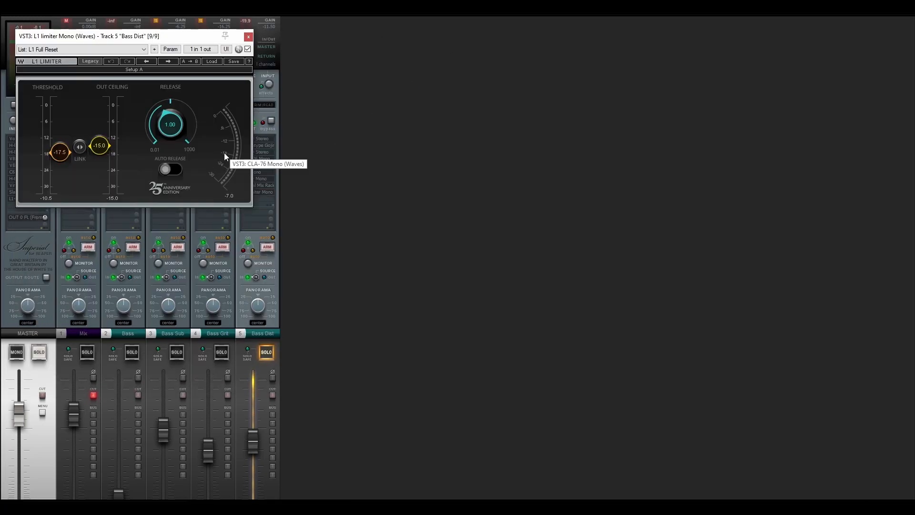
click(249, 36)
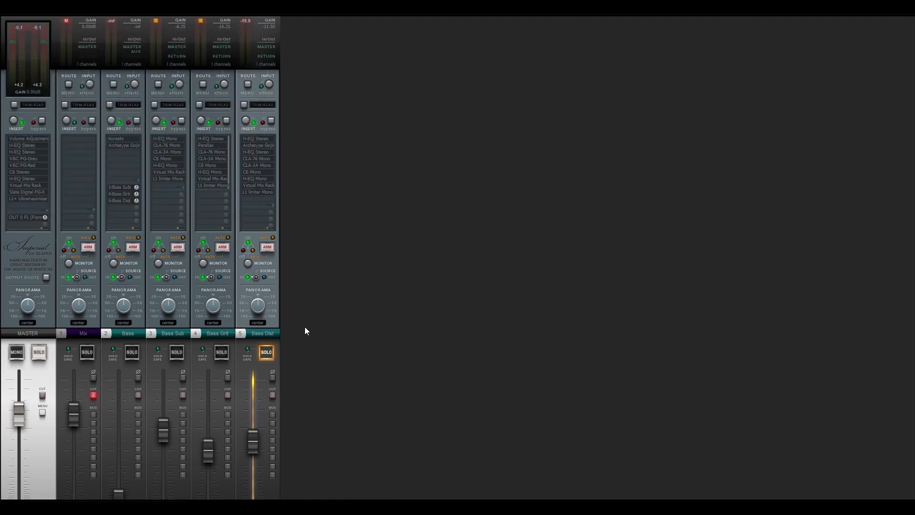
- Play back the soloed Bass Dist track, and solo the Bass track instead to audition the Sub, Grit and Dist layers together
key(space)
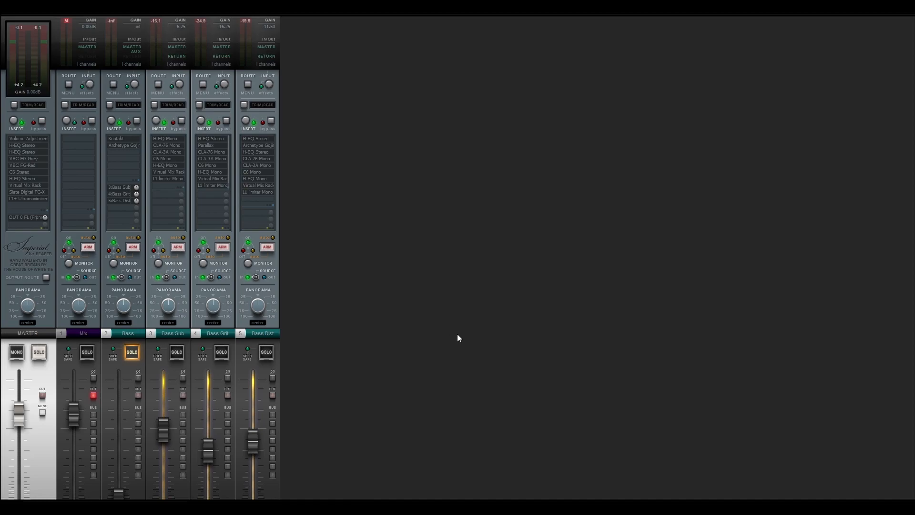
key(space)
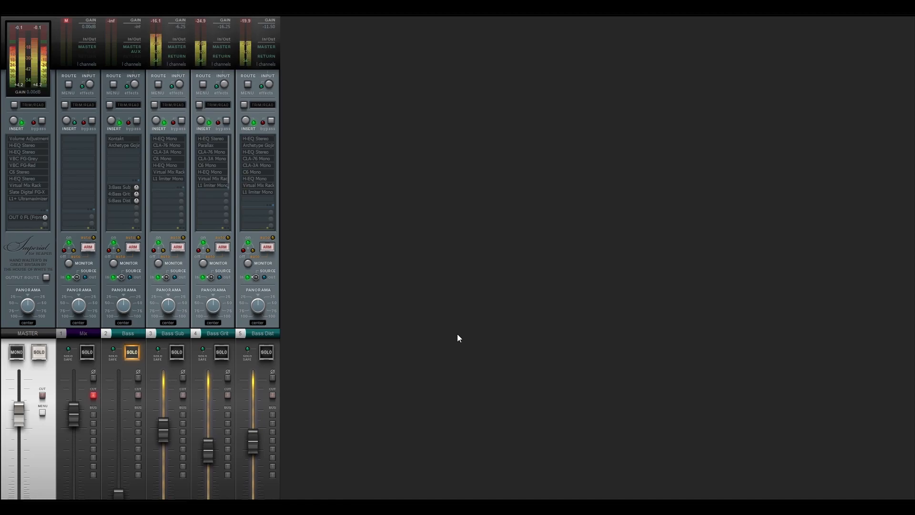